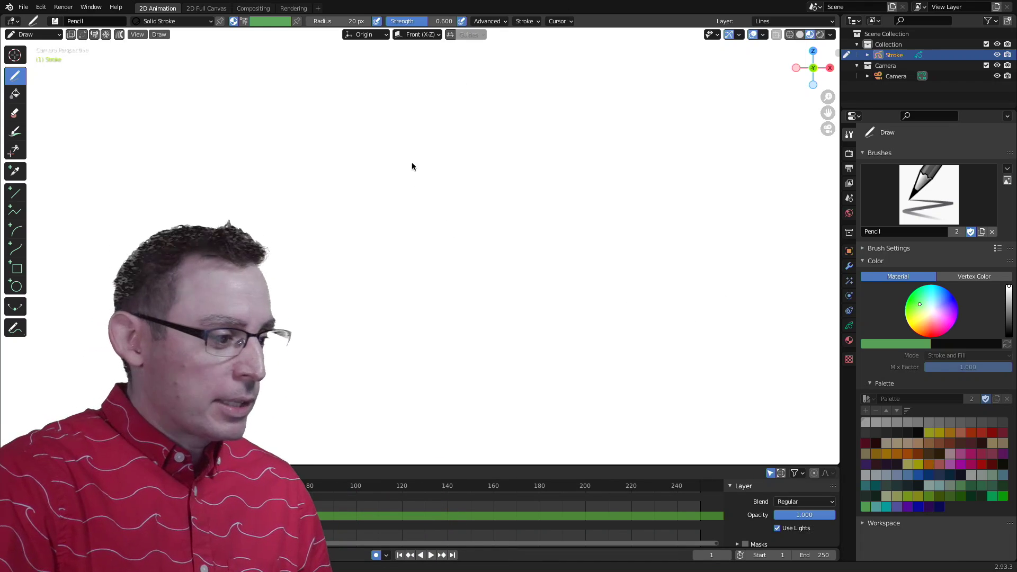
- Try drawing a large circle freehand with the Pencil brush, and undo the stroke
{"action": "mouse_move", "coordinate": [442, 142]}
{"action": "left_mouse_down"}
{"action": "mouse_move", "coordinate": [678, 205]}
{"action": "mouse_move", "coordinate": [661, 325]}
{"action": "left_mouse_up"}
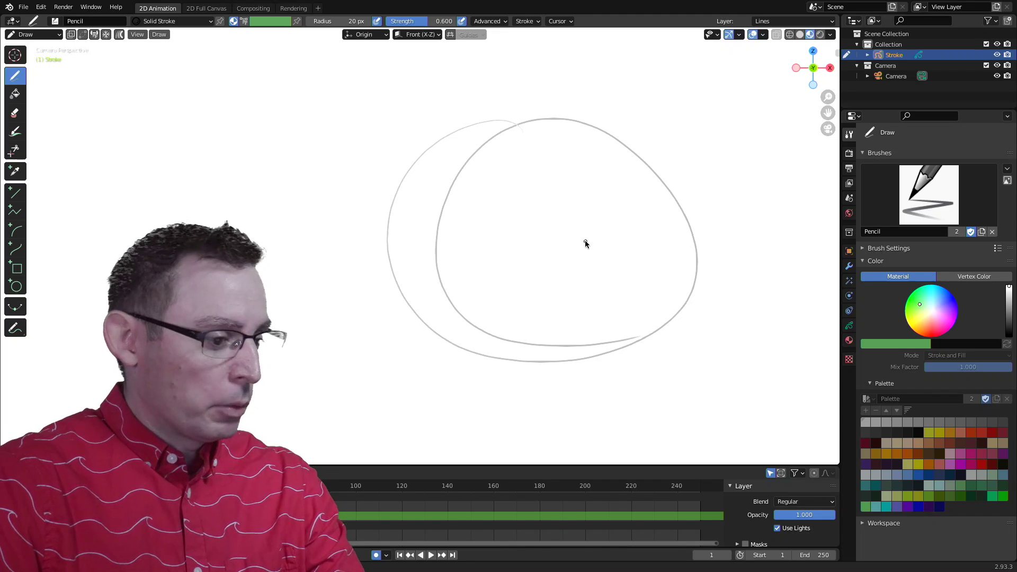
{"action": "key", "text": "ctrl+z"}
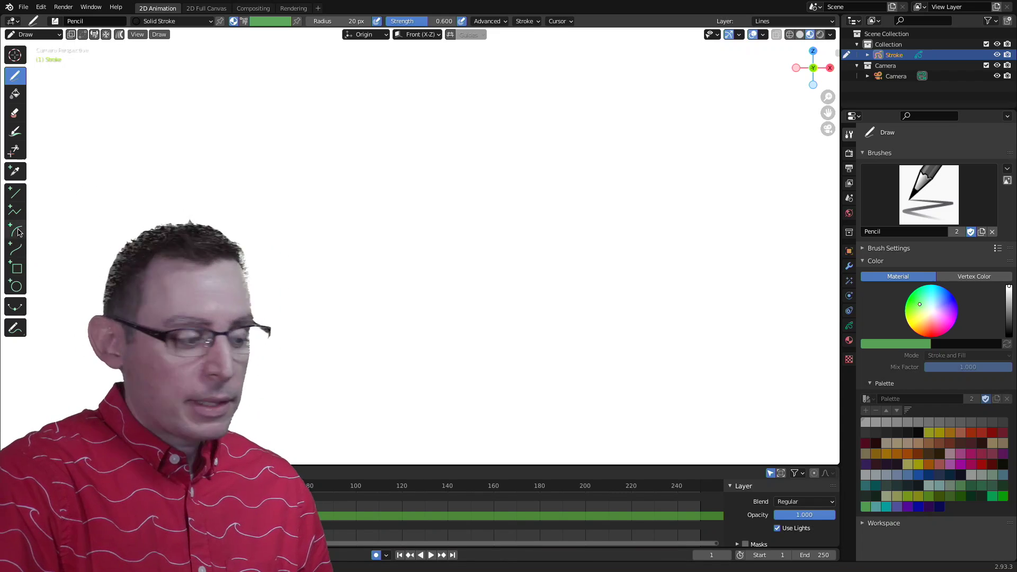
- Draw a large circle with the Circle tool, with strength pressure disabled and brush strength set to 1.000
{"action": "left_click", "coordinate": [16, 286]}
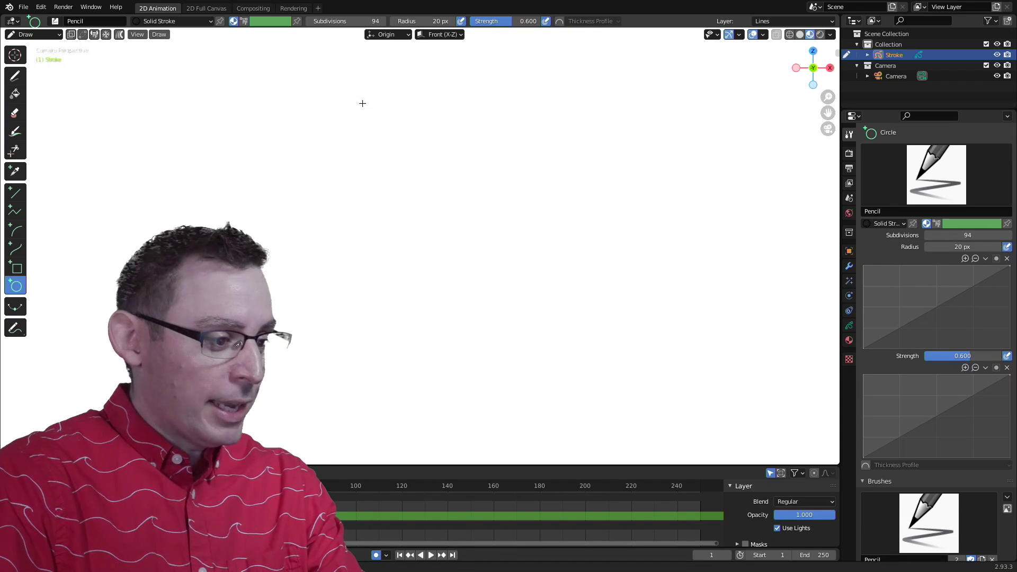
{"action": "left_click_drag", "start_coordinate": [375, 86], "coordinate": [689, 399]}
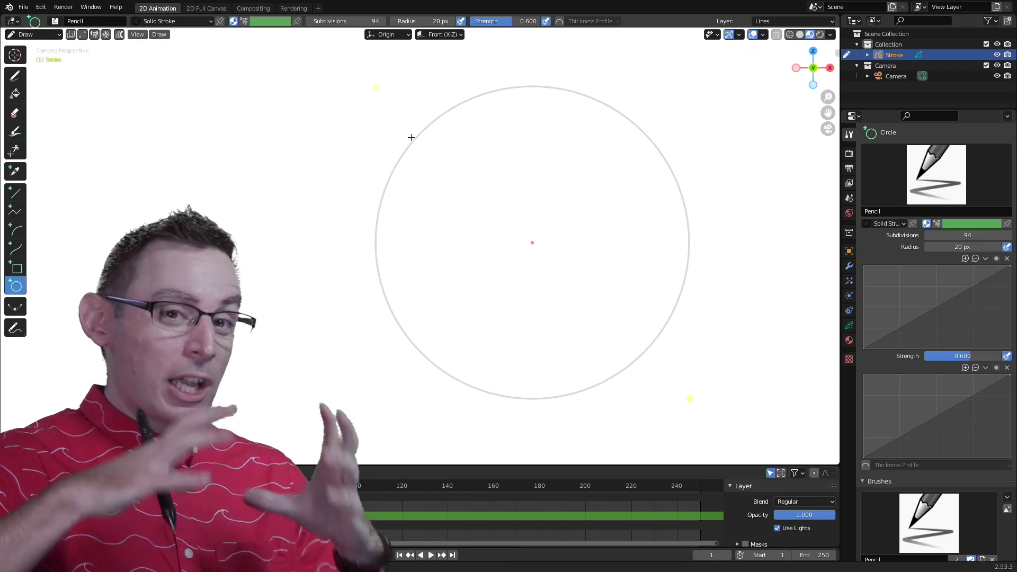
{"action": "key", "text": "Escape"}
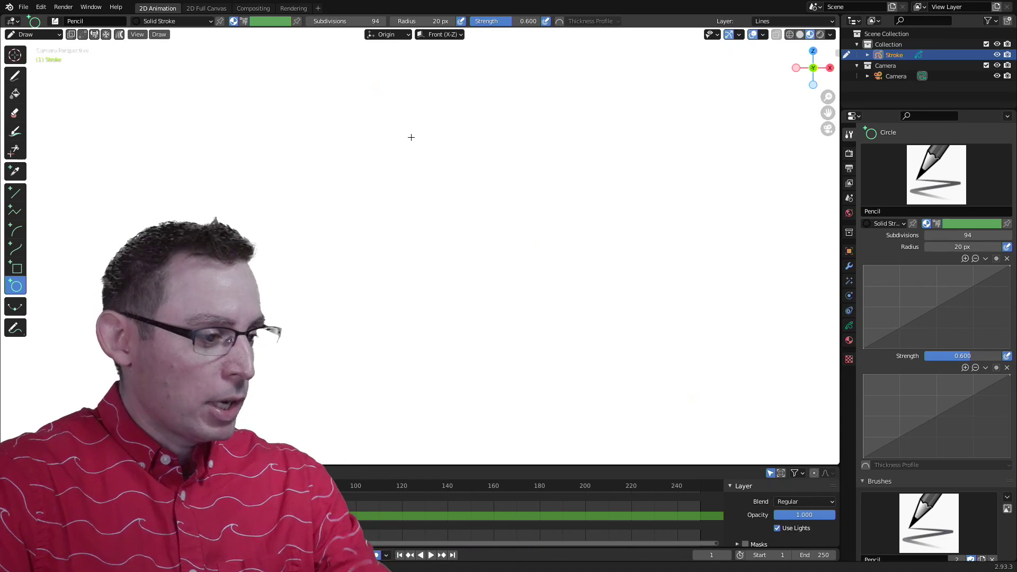
{"action": "left_click", "coordinate": [546, 21]}
{"action": "left_click_drag", "start_coordinate": [522, 21], "coordinate": [563, 31]}
{"action": "left_click_drag", "start_coordinate": [423, 115], "coordinate": [707, 394]}
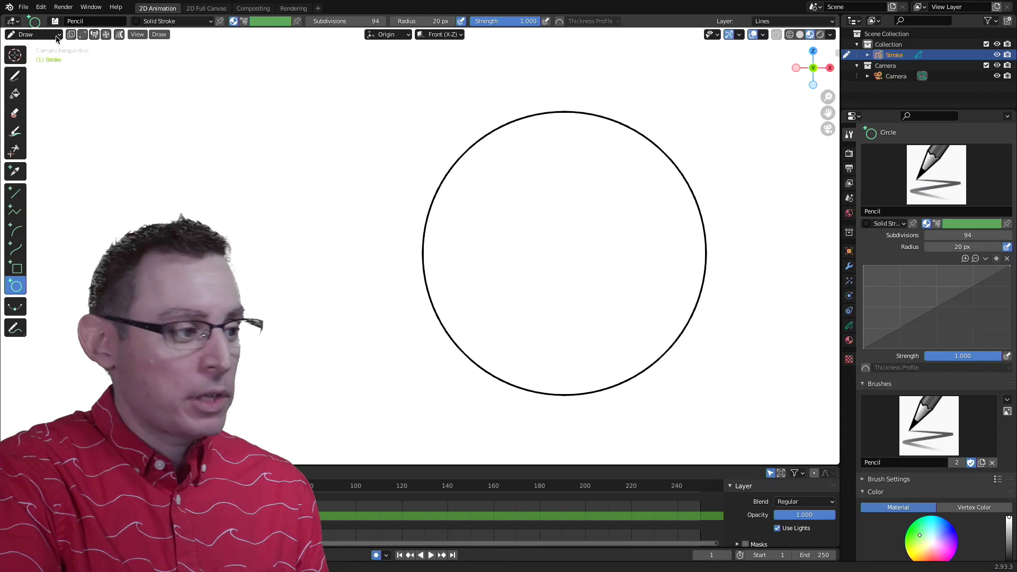
- Switch the Grease Pencil object to Edit Mode and select the entire circle in stroke selection mode
{"action": "left_click", "coordinate": [33, 34]}
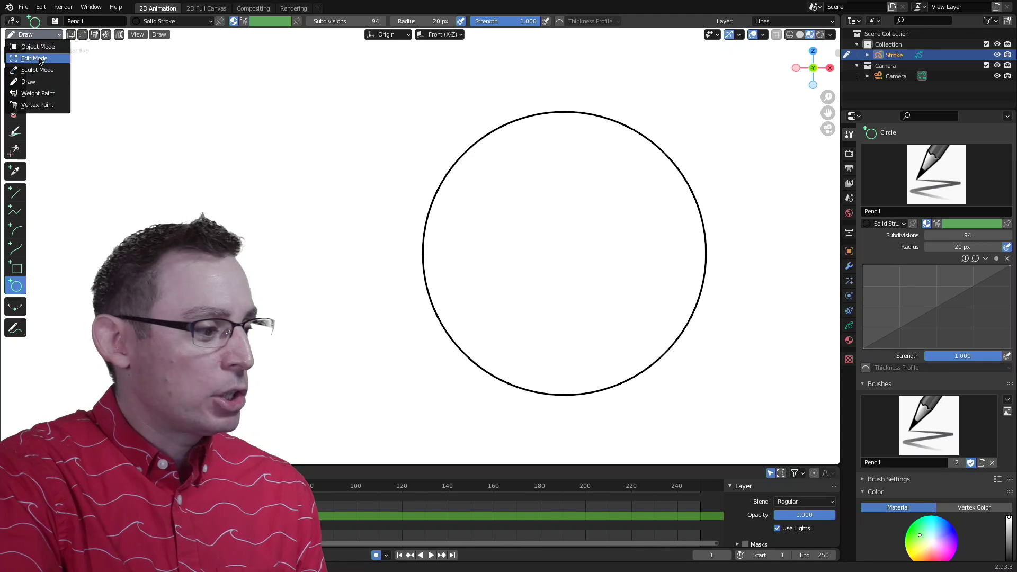
{"action": "left_click", "coordinate": [41, 59]}
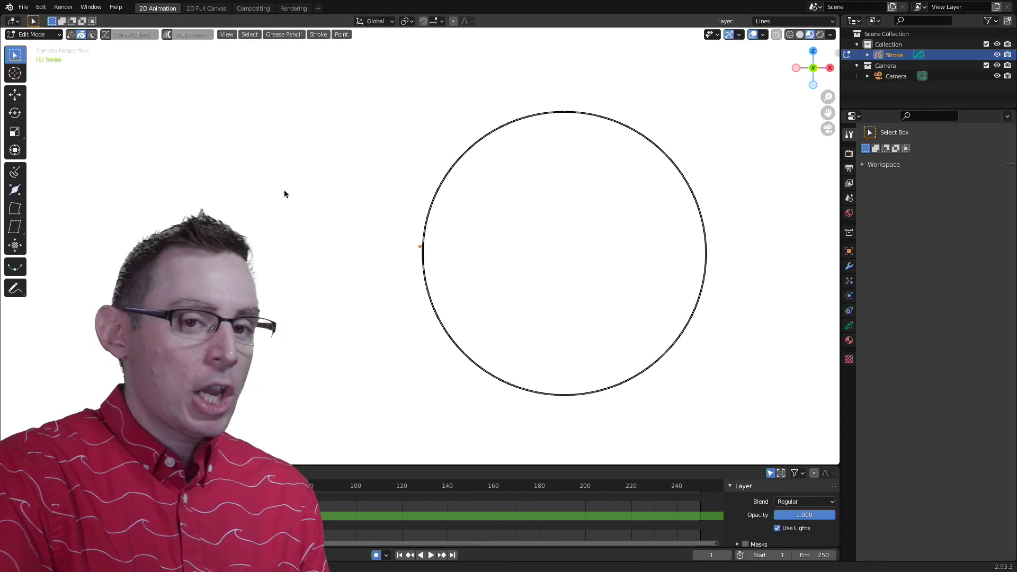
{"action": "left_click", "coordinate": [482, 139]}
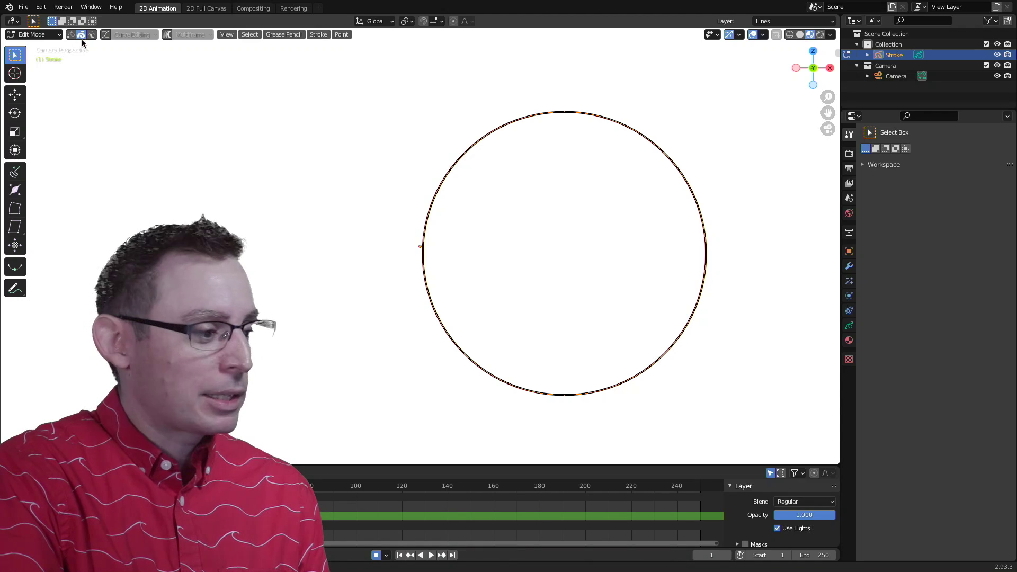
{"action": "key", "text": "3"}
{"action": "key", "text": "2"}
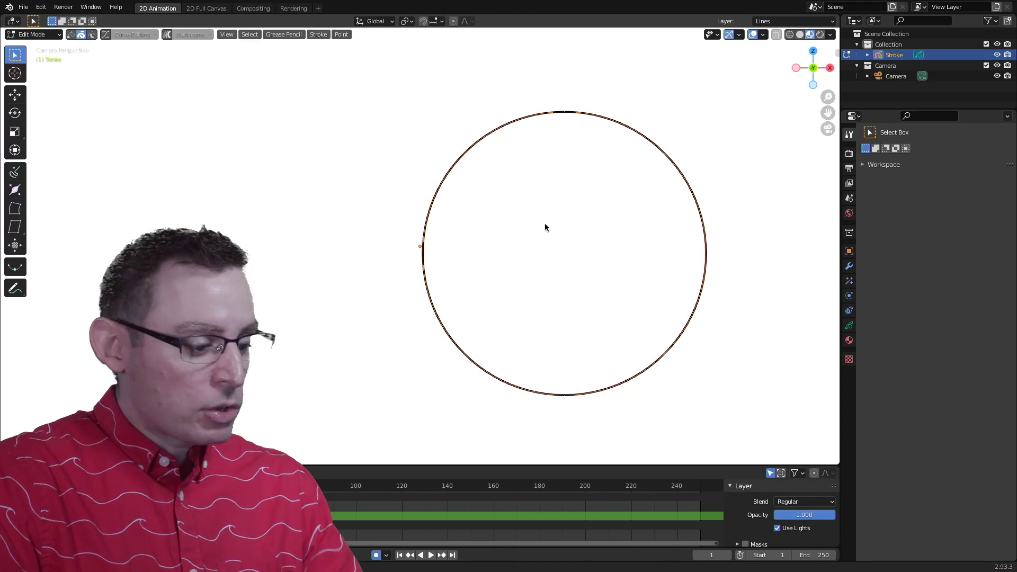
- Move the circle stroke slightly down and to the right, and scale it down a little
{"action": "key", "text": "g"}
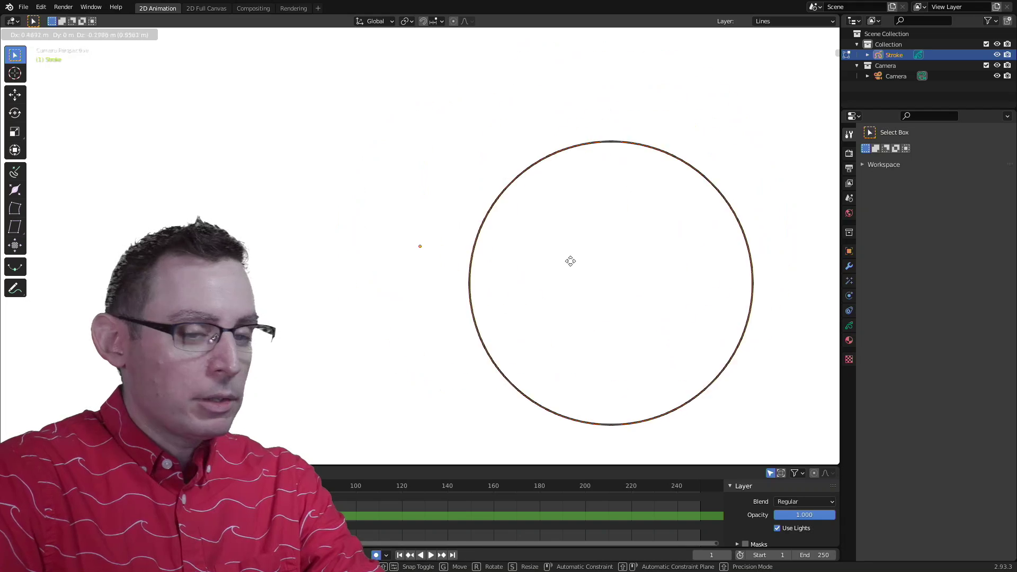
{"action": "left_click", "coordinate": [552, 227]}
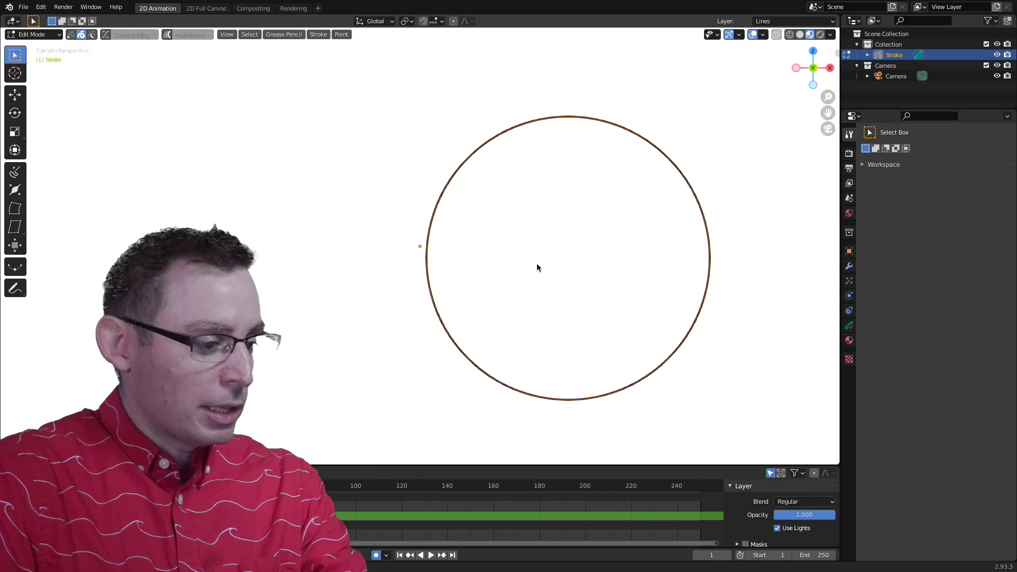
{"action": "key", "text": "s"}
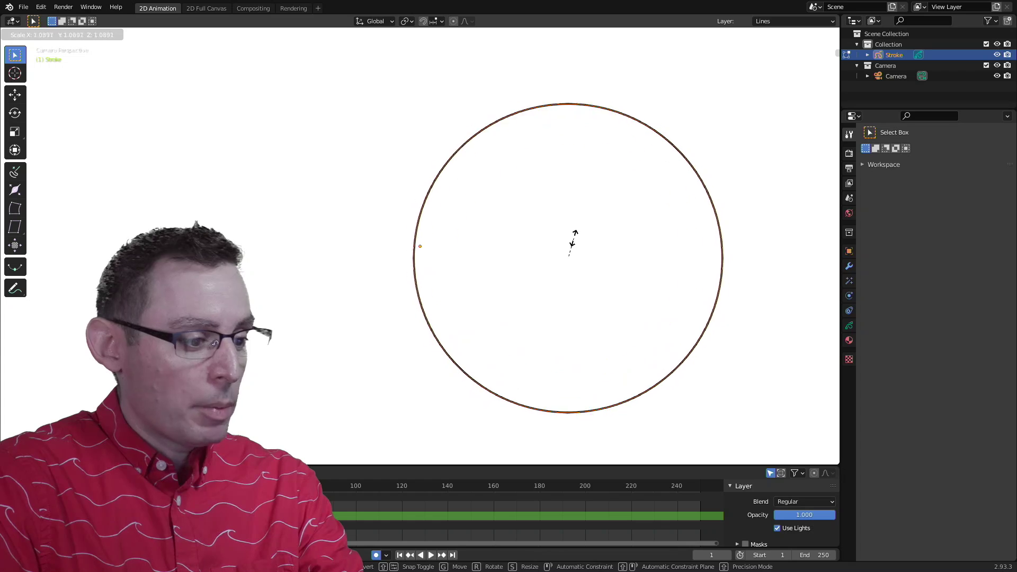
{"action": "key", "text": "Escape"}
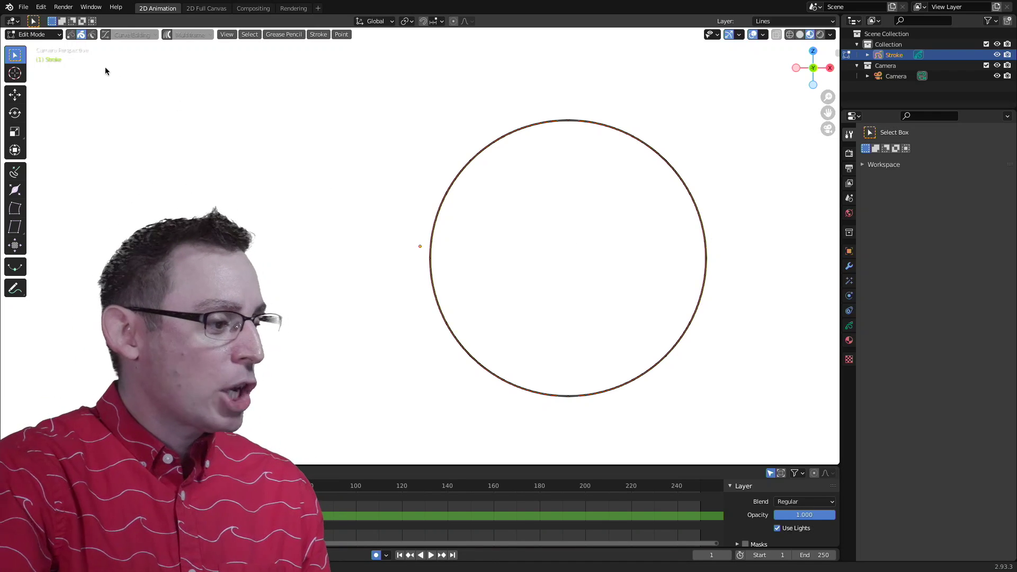
- In point selection mode, move the points of the circle's upper half up and to the right, and undo the move
{"action": "left_click", "coordinate": [70, 35]}
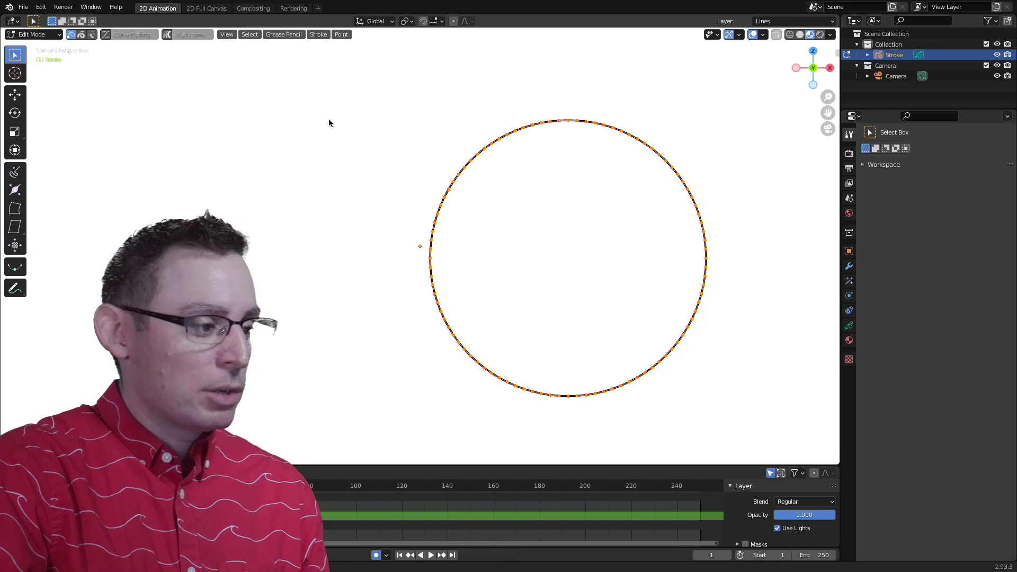
{"action": "left_click_drag", "start_coordinate": [362, 87], "coordinate": [759, 273]}
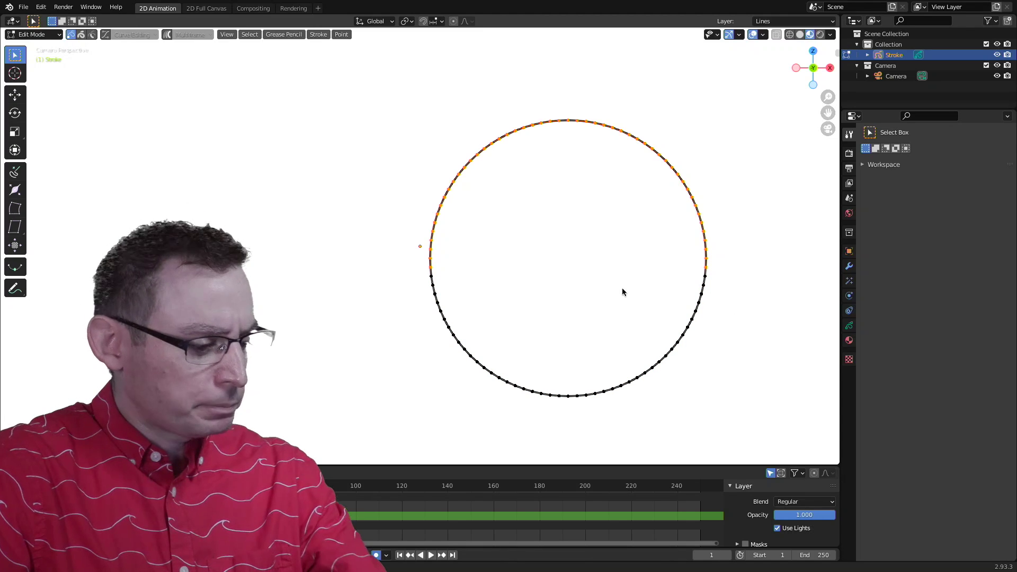
{"action": "key", "text": "g"}
{"action": "left_click", "coordinate": [667, 197]}
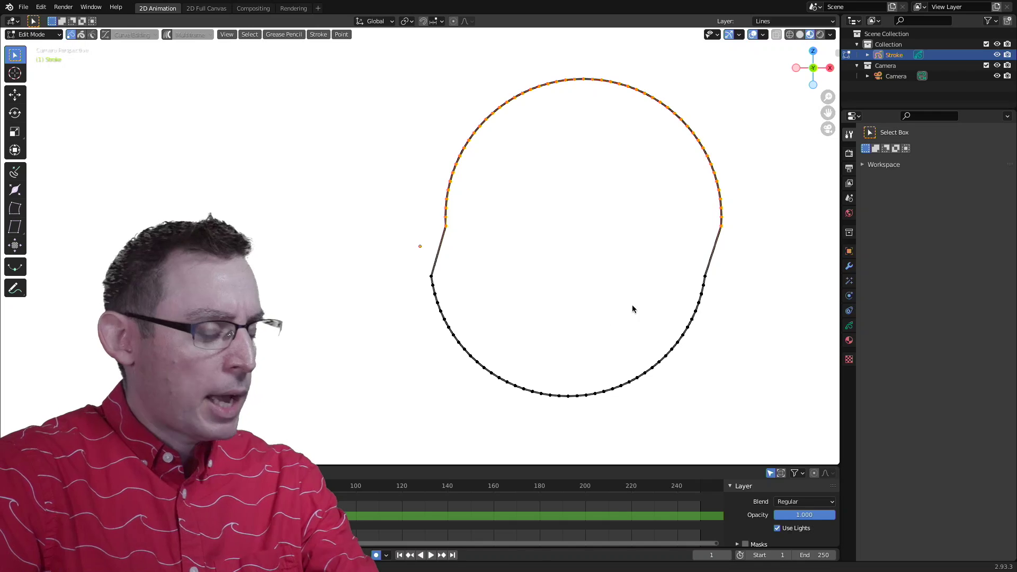
{"action": "key", "text": "ctrl+z"}
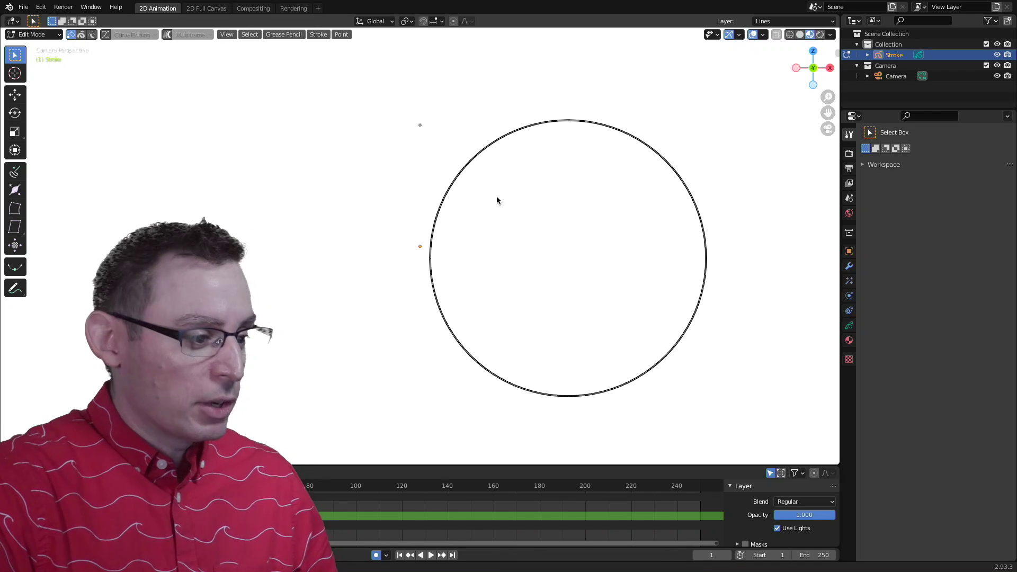
- Turn on Curve Editing for the selected circle and move its left control point outward to stretch the circle into an egg shape
{"action": "left_click", "coordinate": [491, 144]}
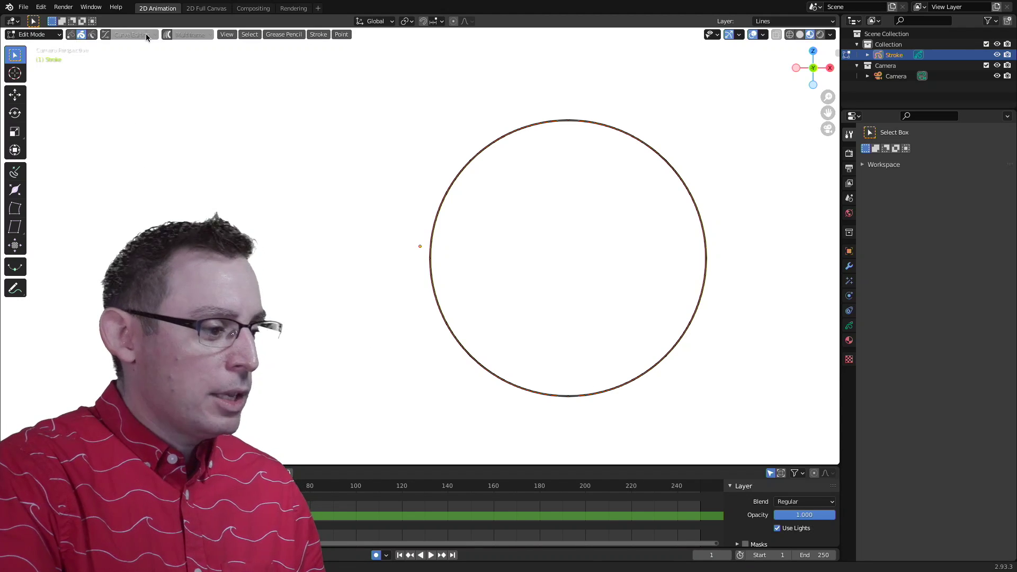
{"action": "left_click", "coordinate": [106, 35]}
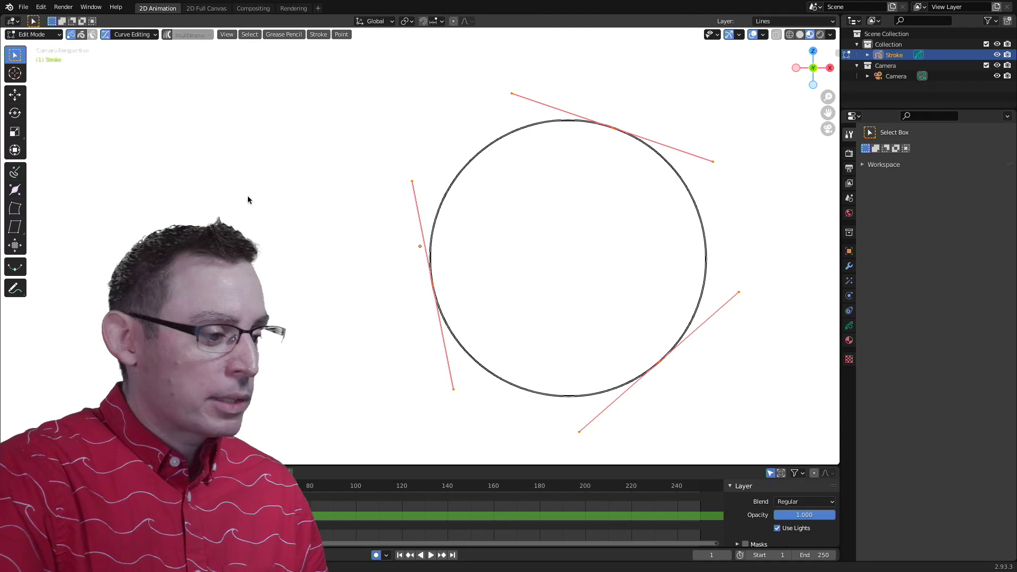
{"action": "left_click_drag", "start_coordinate": [491, 345], "coordinate": [492, 342]}
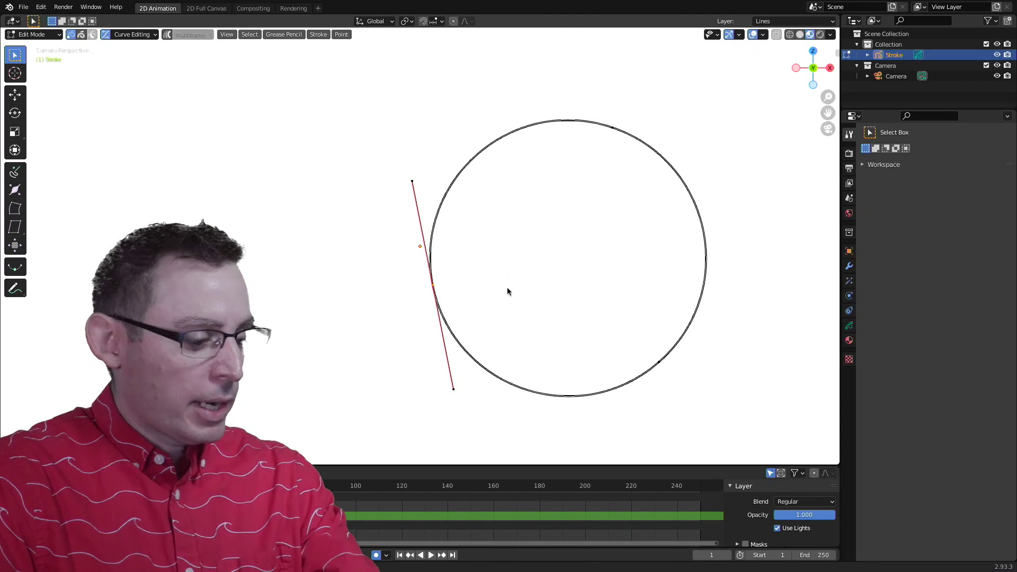
{"action": "key", "text": "g"}
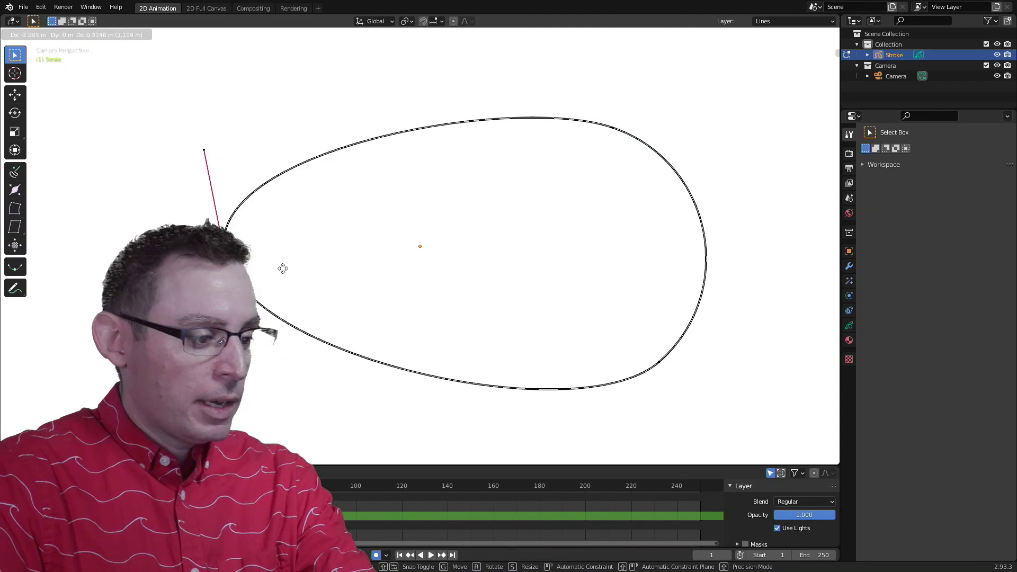
{"action": "left_click", "coordinate": [342, 295]}
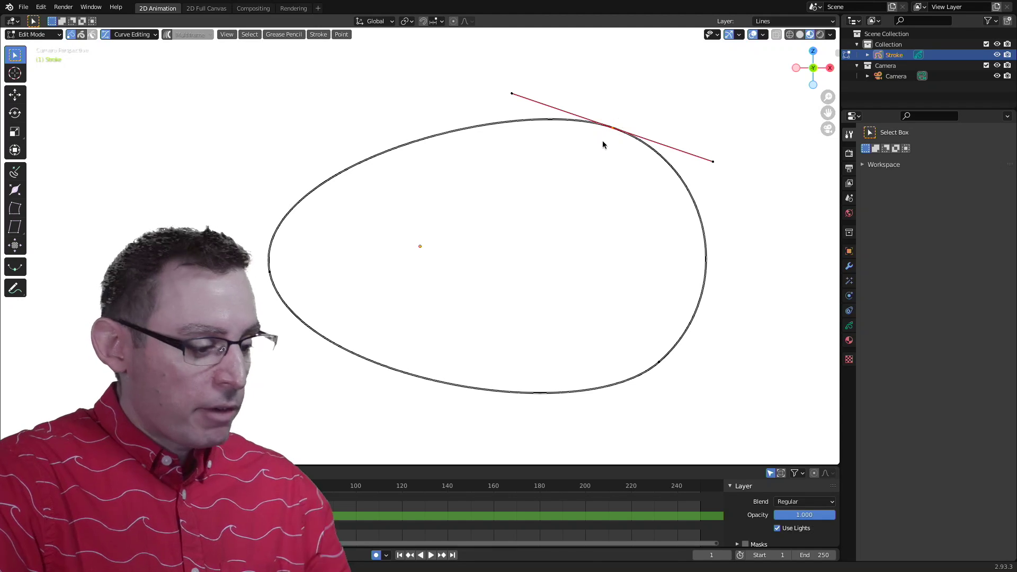
- Move the curve's upper control point down and to the left, and swing its handles to bend the right side inward
{"action": "key", "text": "g"}
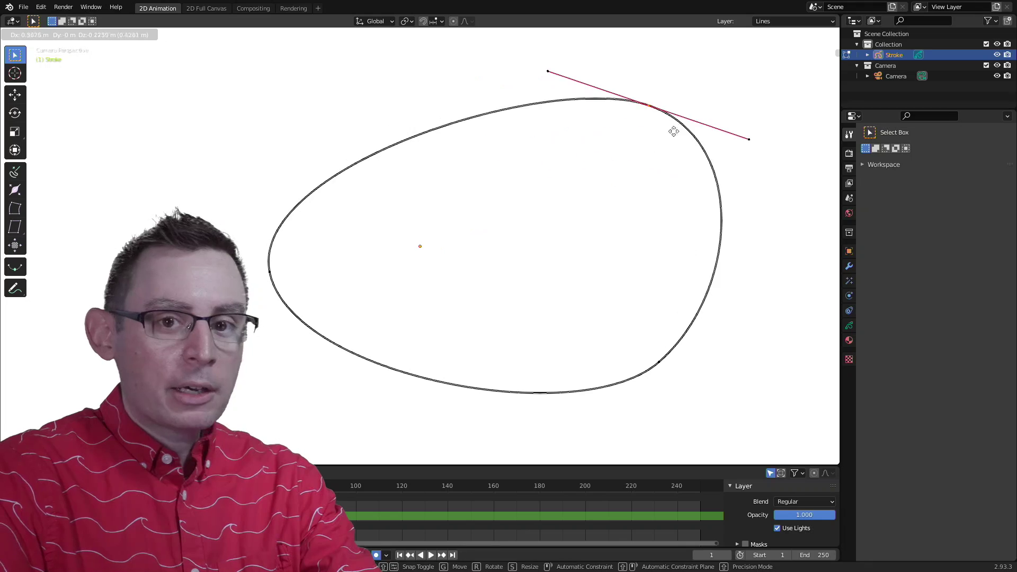
{"action": "left_click", "coordinate": [559, 127]}
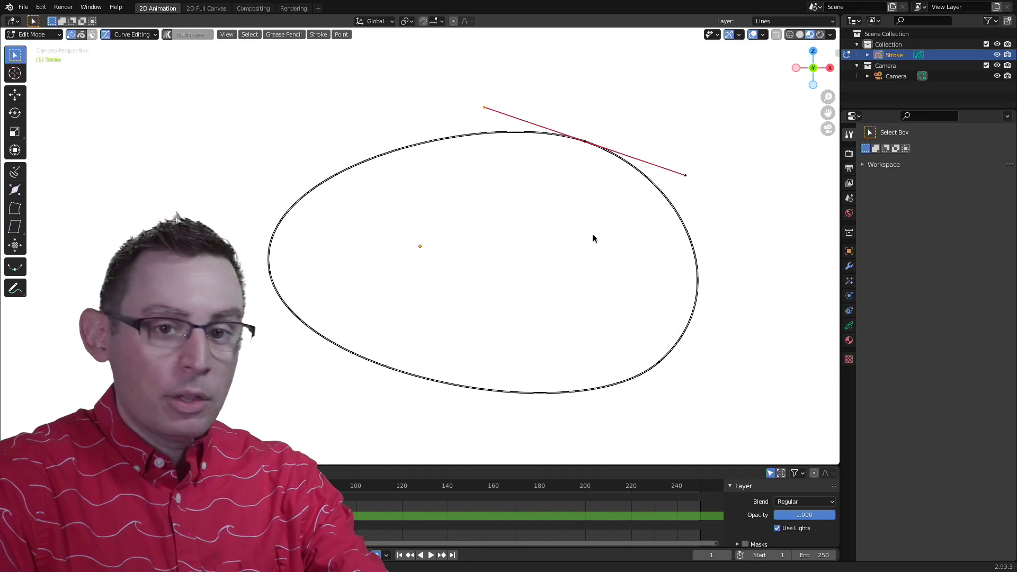
{"action": "key", "text": "g"}
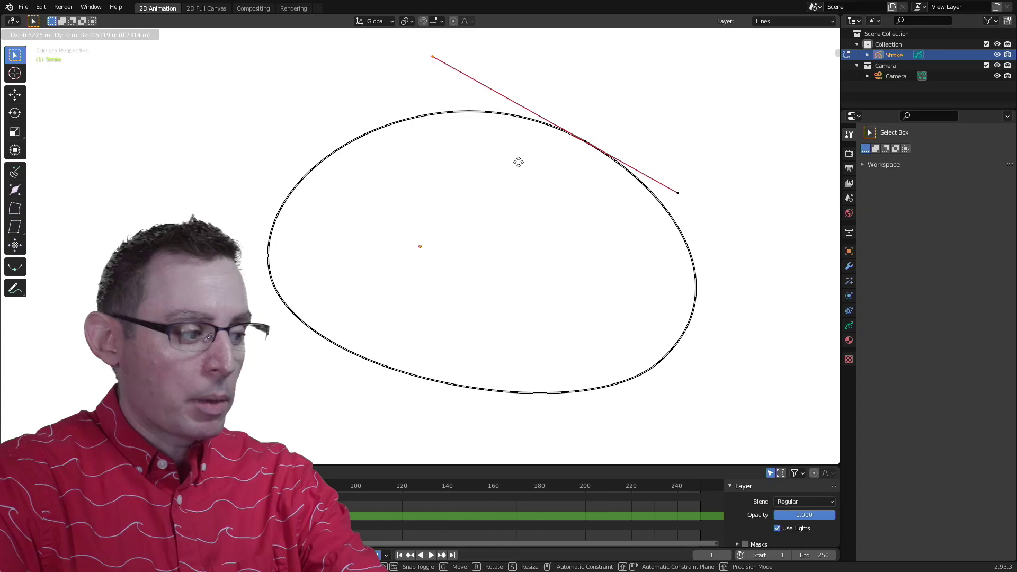
{"action": "left_click", "coordinate": [563, 275]}
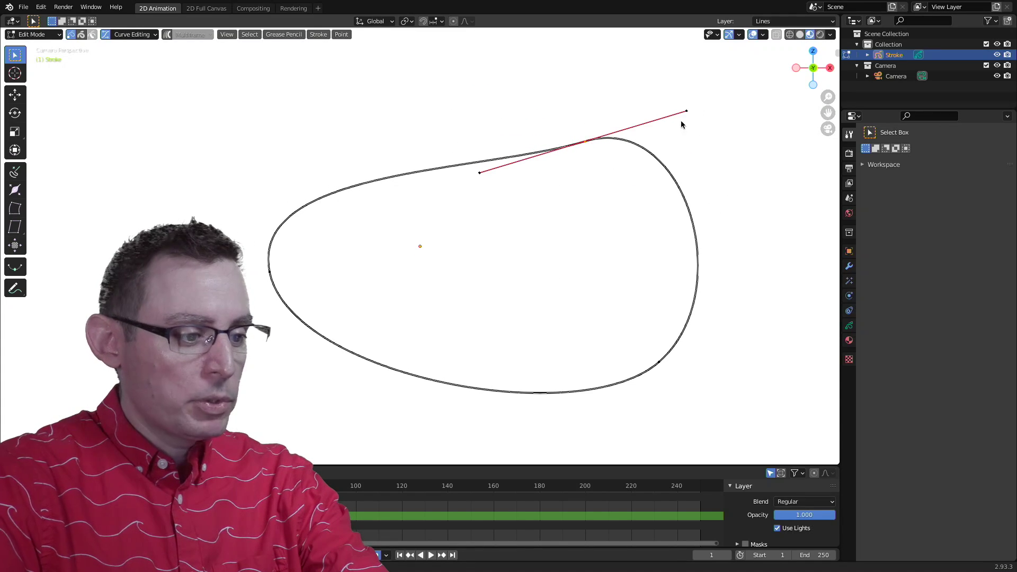
{"action": "key", "text": "g"}
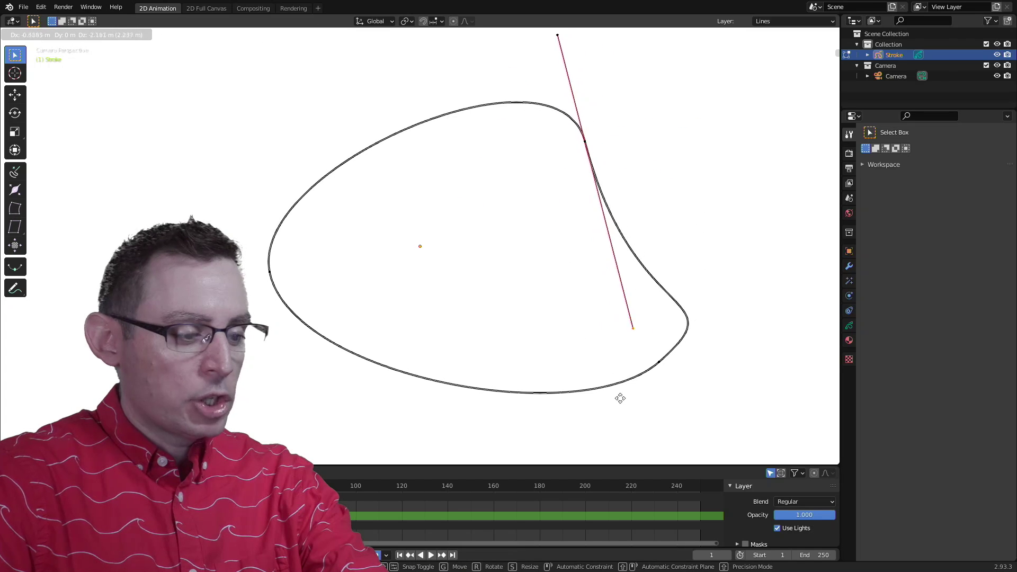
{"action": "left_click", "coordinate": [474, 339]}
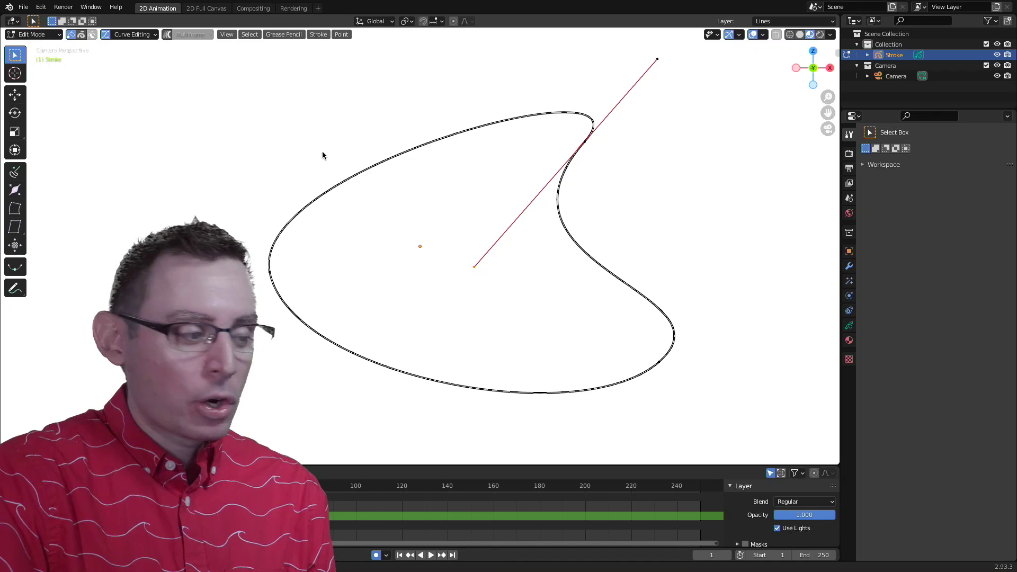
- Turn off Curve Editing, box-select the points along the upper part of the shape, deselect them, and turn Curve Editing back on
{"action": "left_click", "coordinate": [106, 35]}
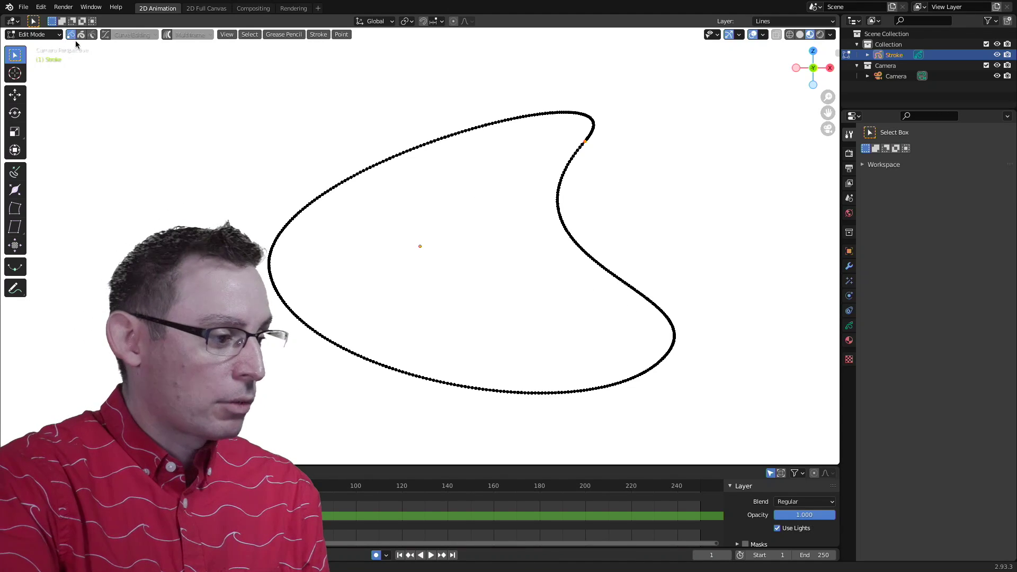
{"action": "left_click_drag", "start_coordinate": [350, 95], "coordinate": [610, 274]}
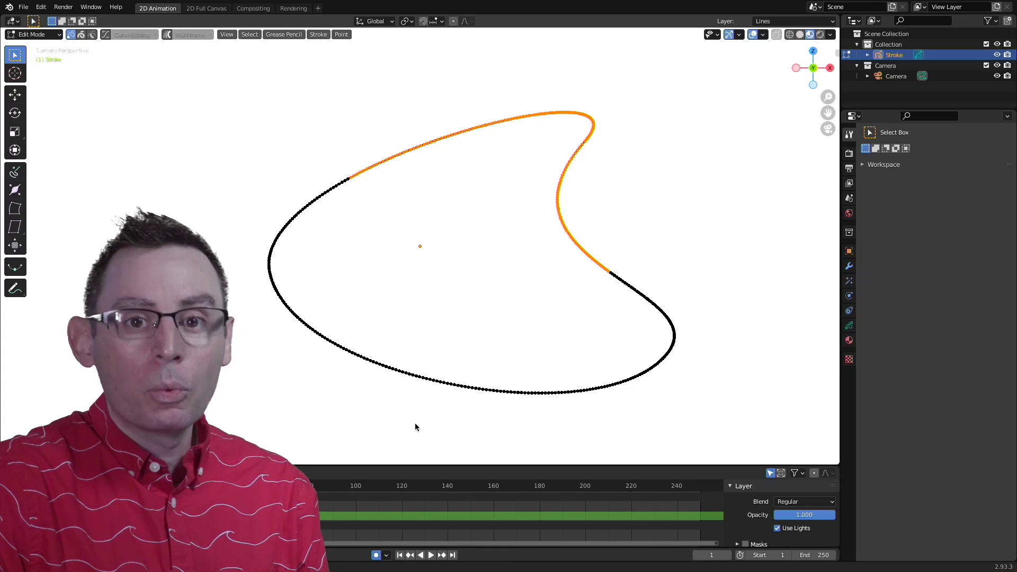
{"action": "left_click", "coordinate": [379, 119]}
{"action": "left_click", "coordinate": [106, 37]}
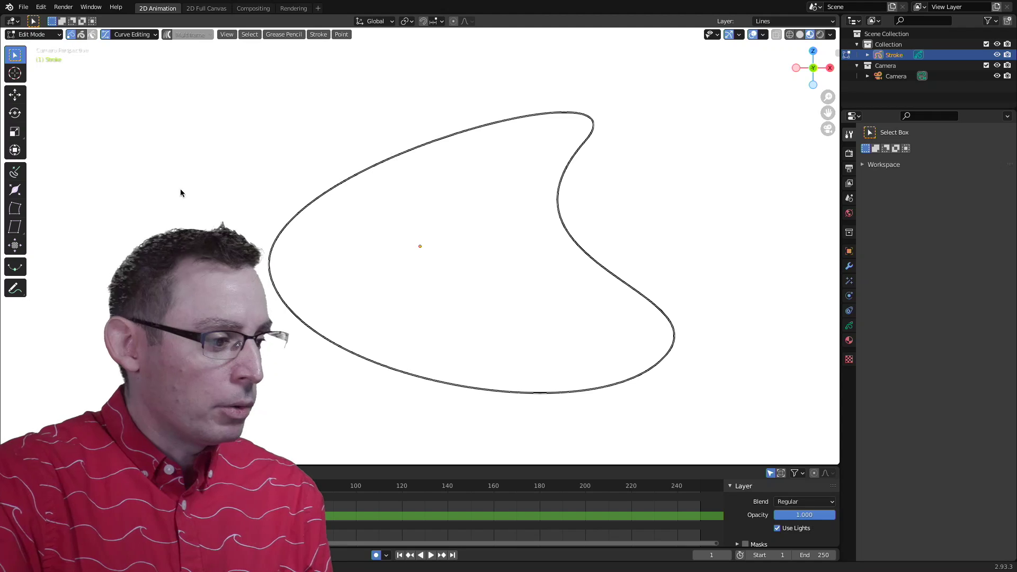
- Select the curve's upper control point and move it slightly down and to the right
{"action": "left_click", "coordinate": [342, 180]}
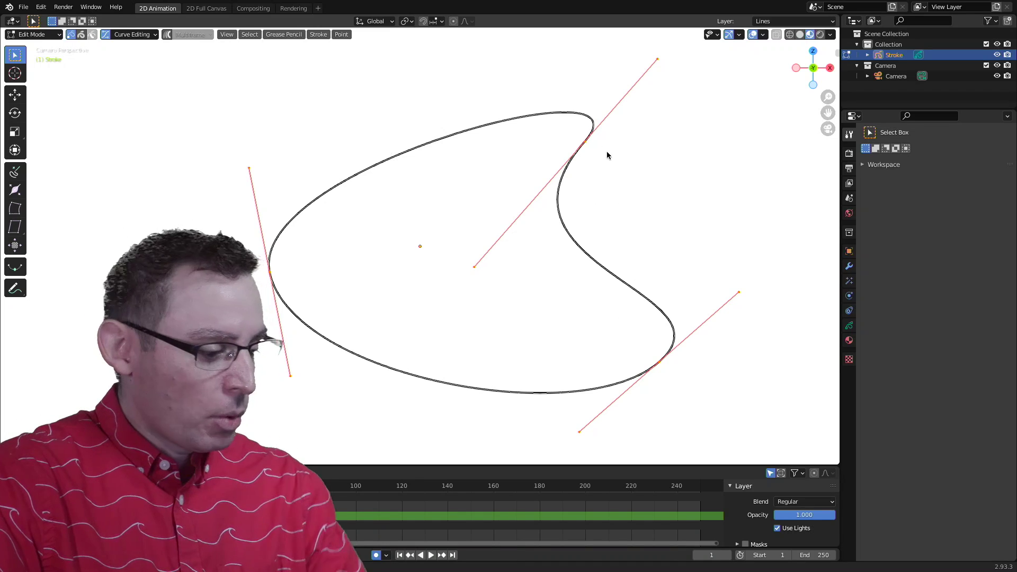
{"action": "left_click", "coordinate": [585, 140]}
{"action": "key", "text": "g"}
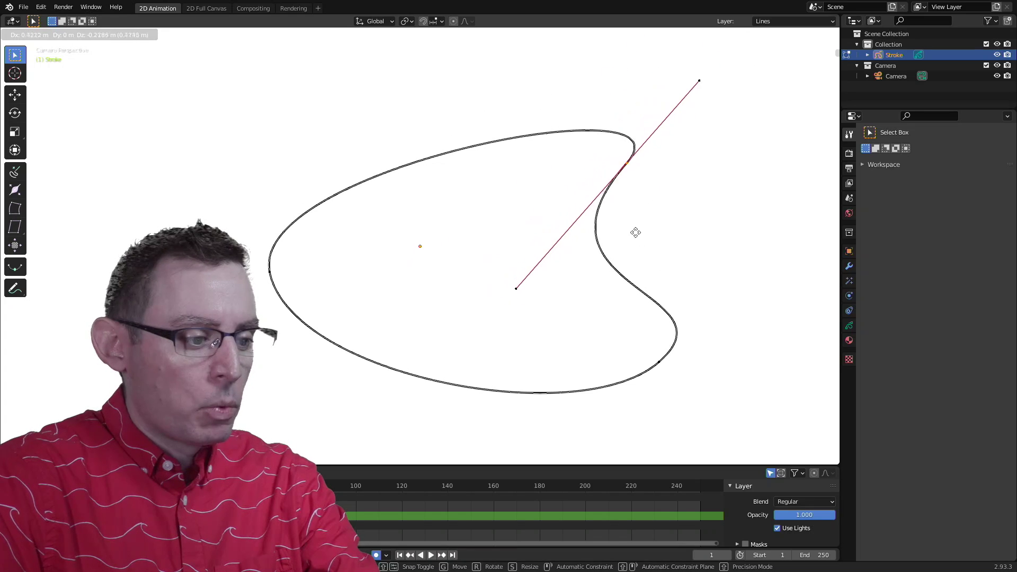
{"action": "left_click", "coordinate": [629, 244]}
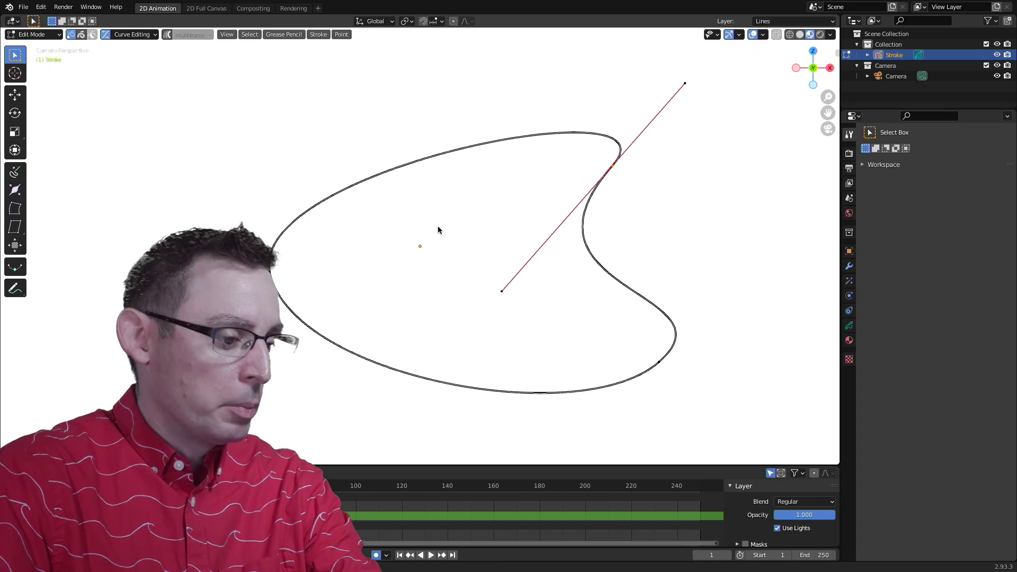
- Swing the upper control point's lower handle outward to the right so the curve's right side bulges out
{"action": "key", "text": "g"}
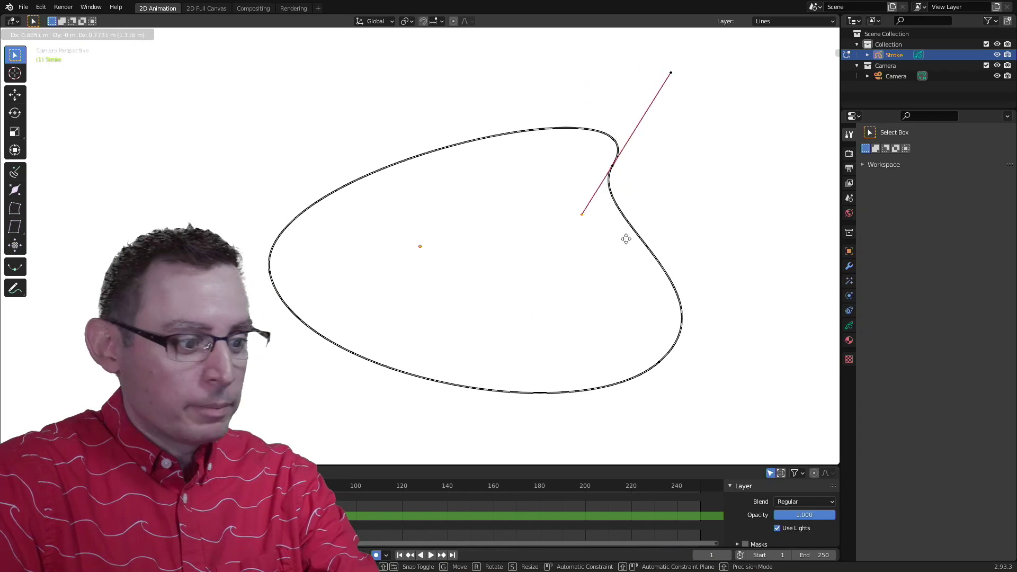
{"action": "left_click", "coordinate": [689, 238]}
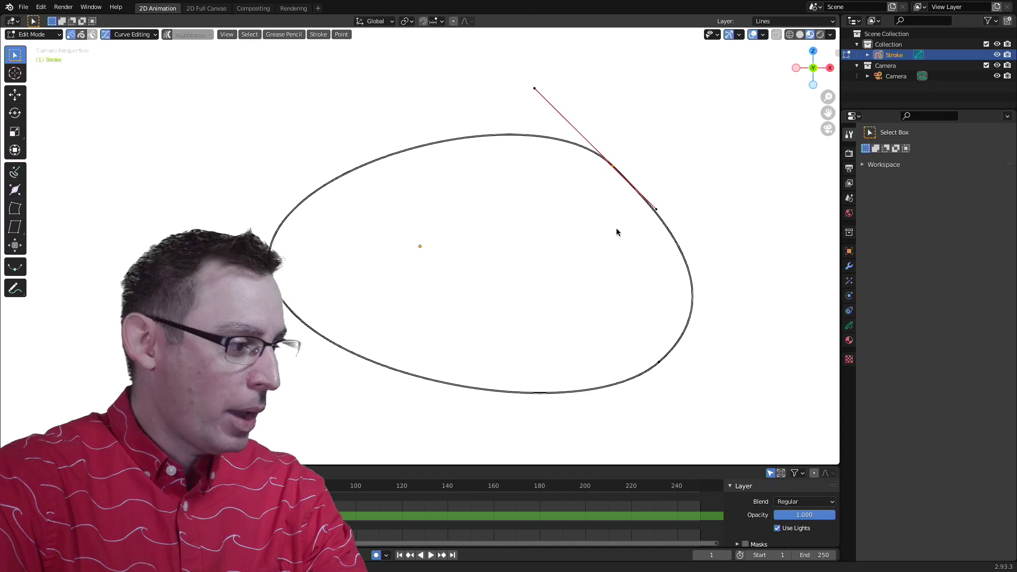
- Try deleting the upper control point with the Points option, and undo the deletion
{"action": "key", "text": "x"}
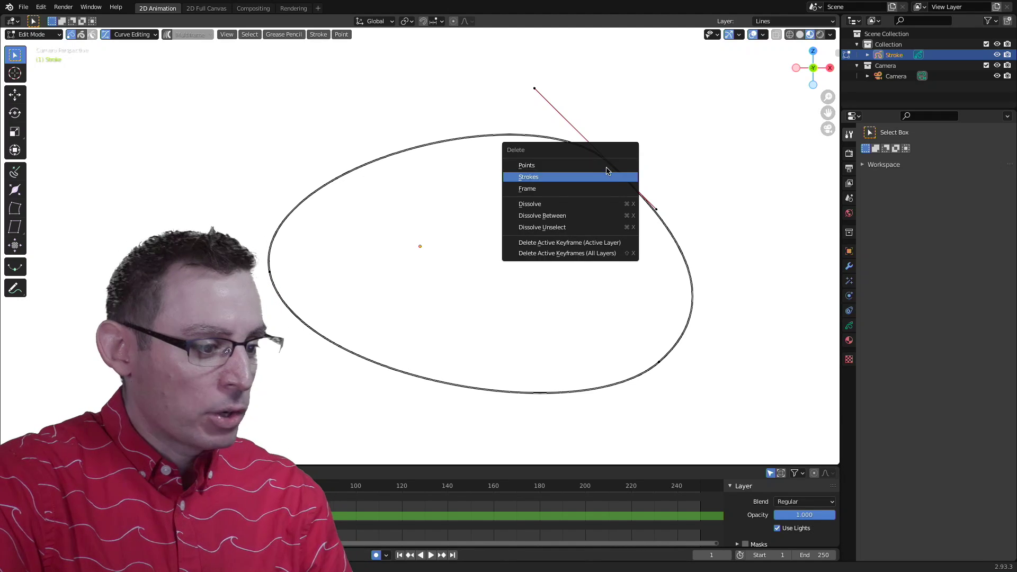
{"action": "left_click", "coordinate": [592, 166]}
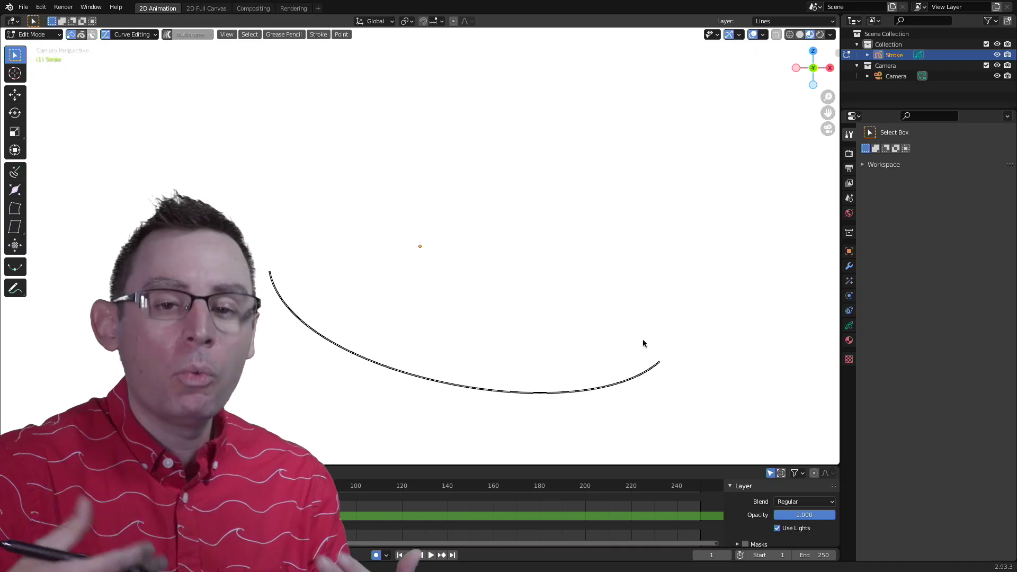
{"action": "key", "text": "ctrl+z"}
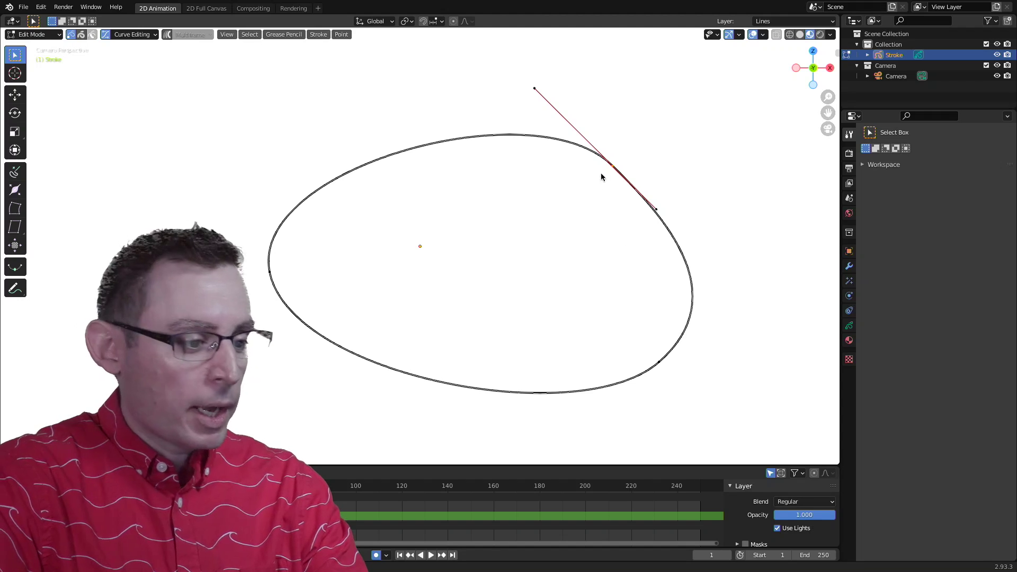
- Dissolve the selected upper control point so the stroke stays closed
{"action": "key", "text": "x"}
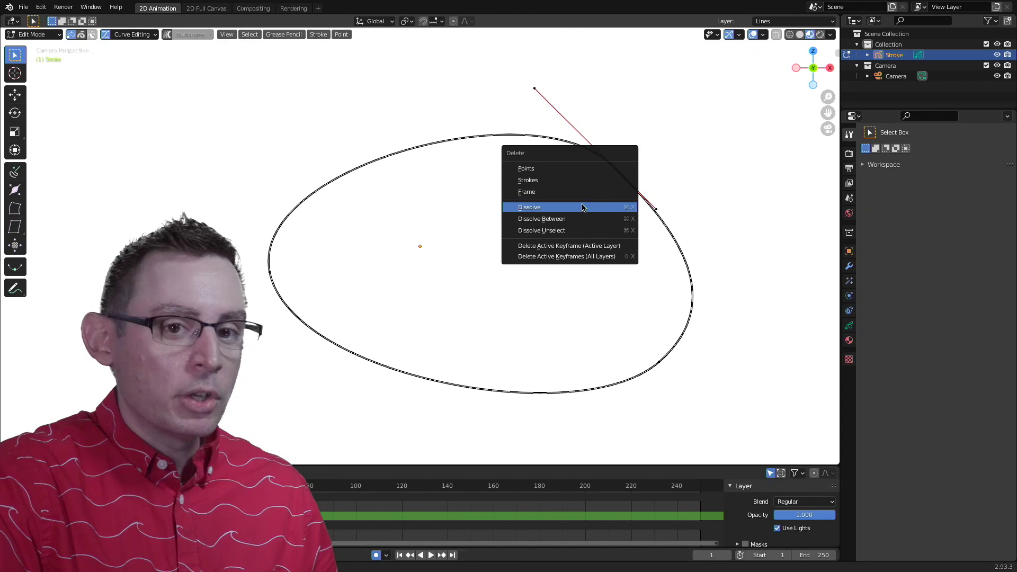
{"action": "left_click", "coordinate": [587, 207]}
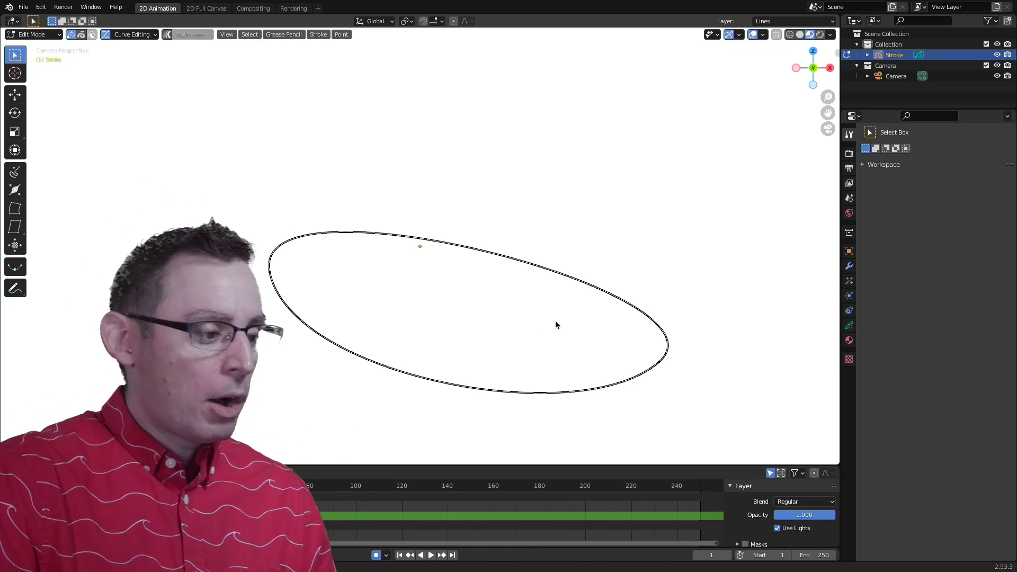
- Move the curve's left control point up and slightly right, and pull its upper handle up and to the right
{"action": "left_click", "coordinate": [269, 272]}
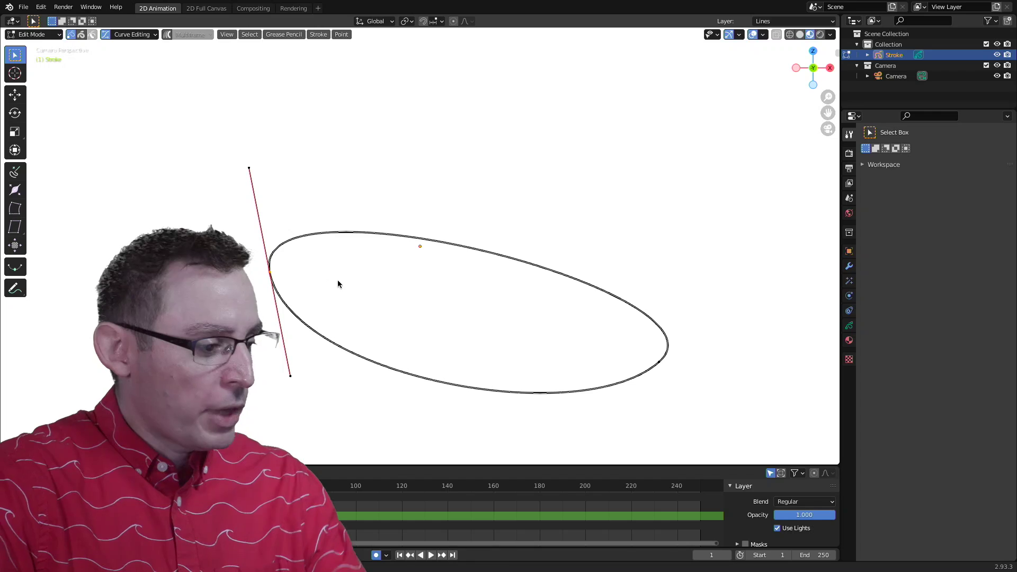
{"action": "key", "text": "g"}
{"action": "left_click", "coordinate": [355, 186]}
{"action": "left_click_drag", "start_coordinate": [263, 81], "coordinate": [299, 102]}
{"action": "key", "text": "g"}
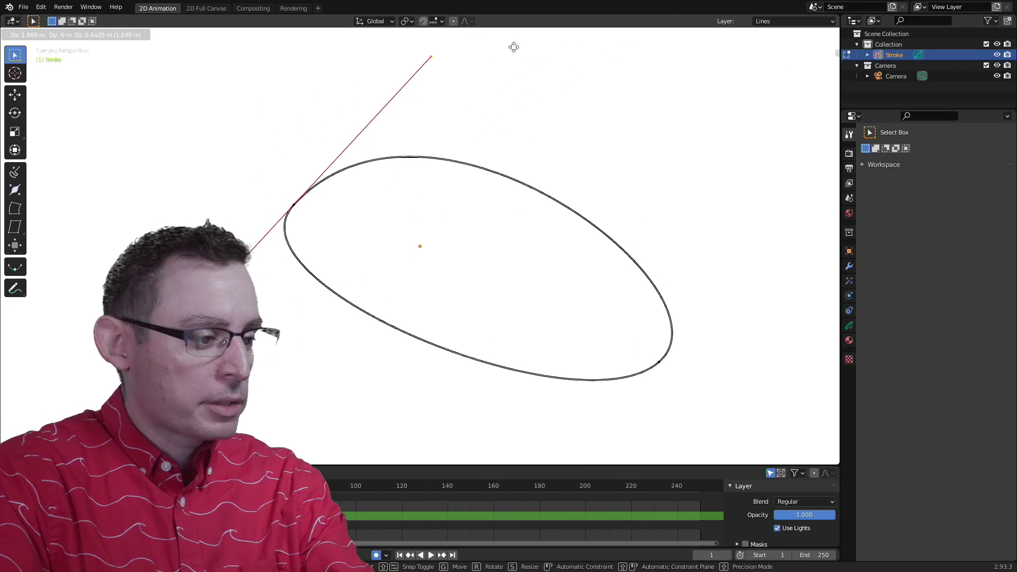
{"action": "left_click", "coordinate": [547, 51]}
- Reselect the left control point and adjust its handles to round out the shape's lower left side
{"action": "left_click", "coordinate": [332, 249]}
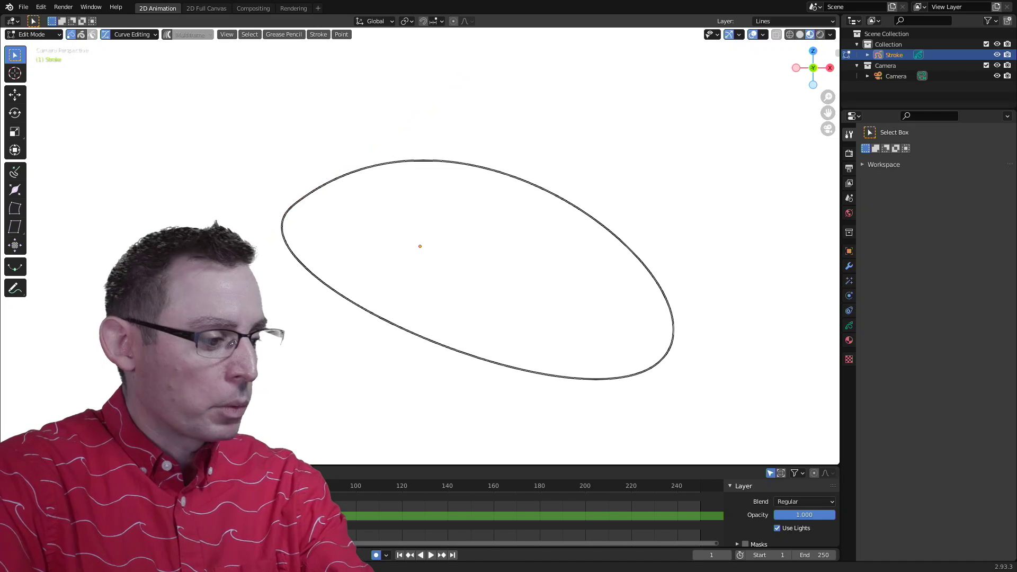
{"action": "left_click_drag", "start_coordinate": [261, 141], "coordinate": [317, 193]}
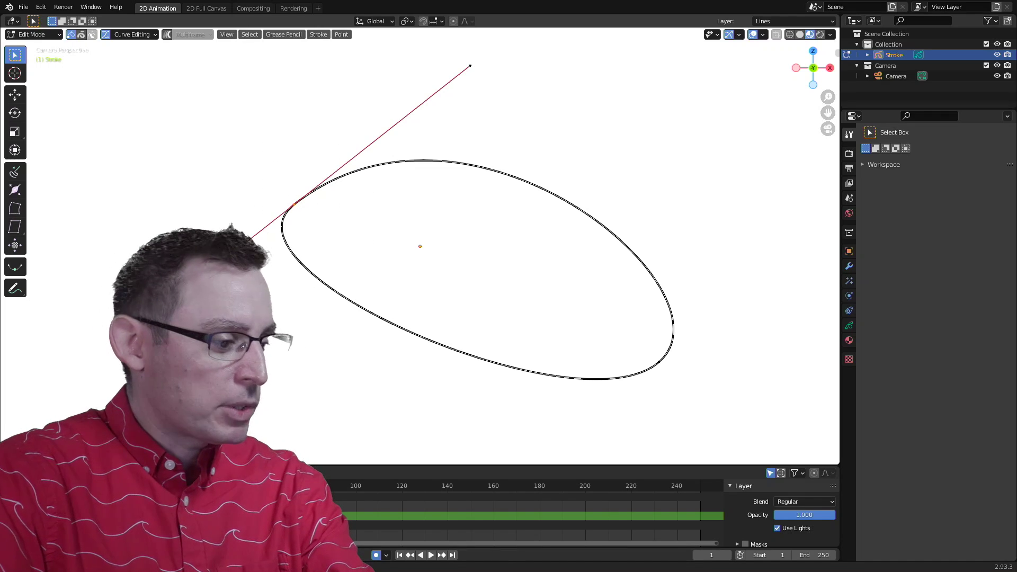
{"action": "key", "text": "g"}
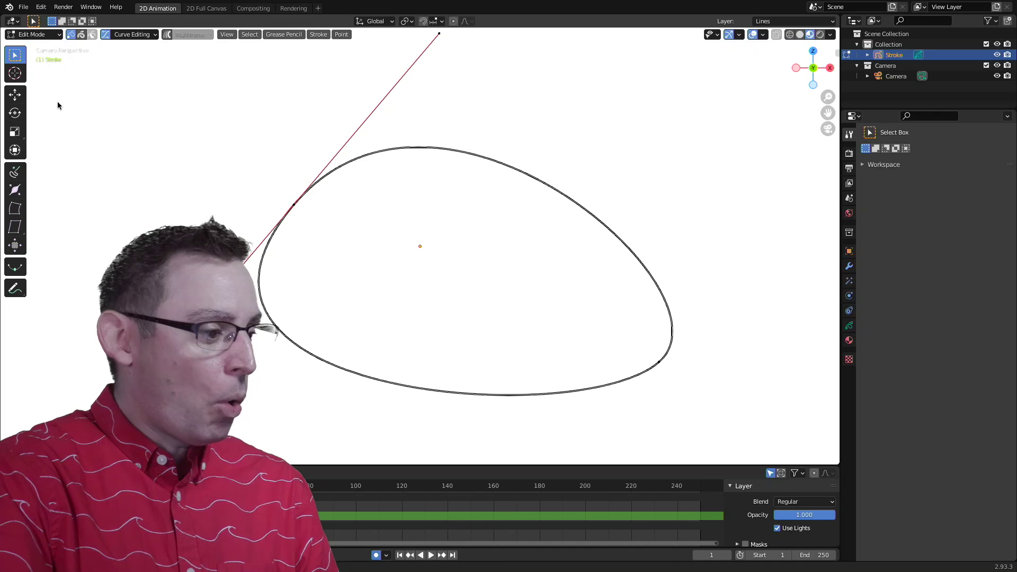
- Switch the Grease Pencil object from Edit Mode to Draw mode
{"action": "left_click", "coordinate": [34, 35]}
{"action": "left_click", "coordinate": [29, 71]}
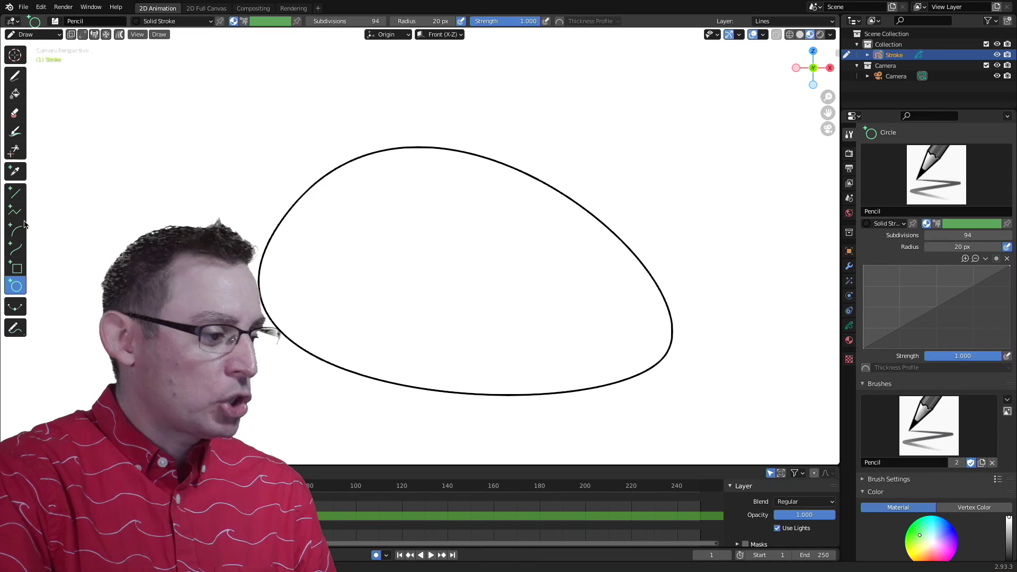